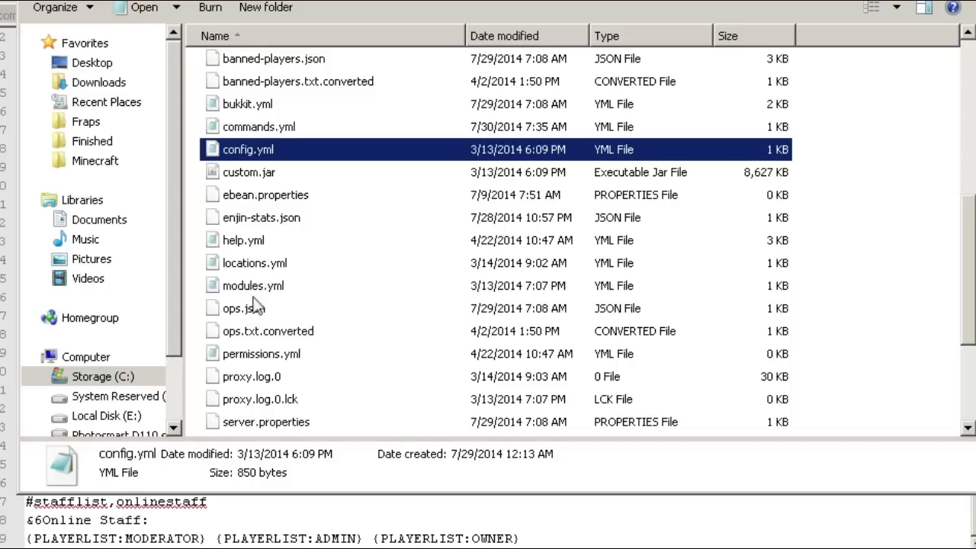
# Step: Select commands.yml in the server folder and open it in Notepad++
pyautogui.press('Up')
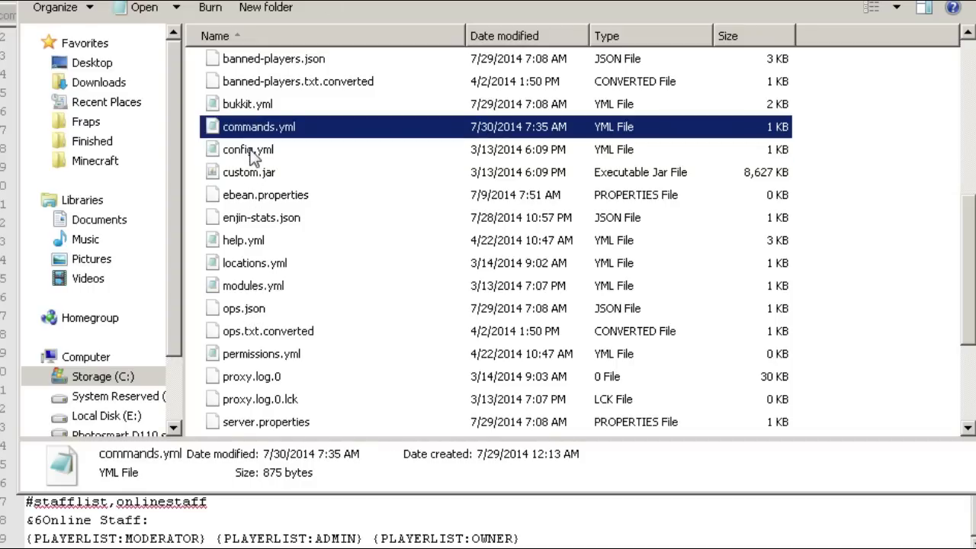
pyautogui.click(252, 153)
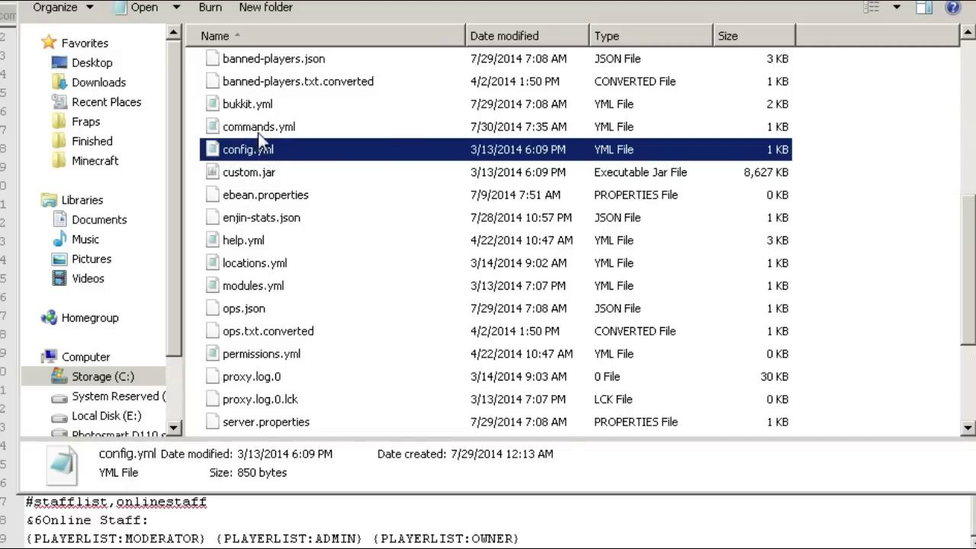
pyautogui.click(259, 134)
pyautogui.click(261, 156)
pyautogui.click(252, 130)
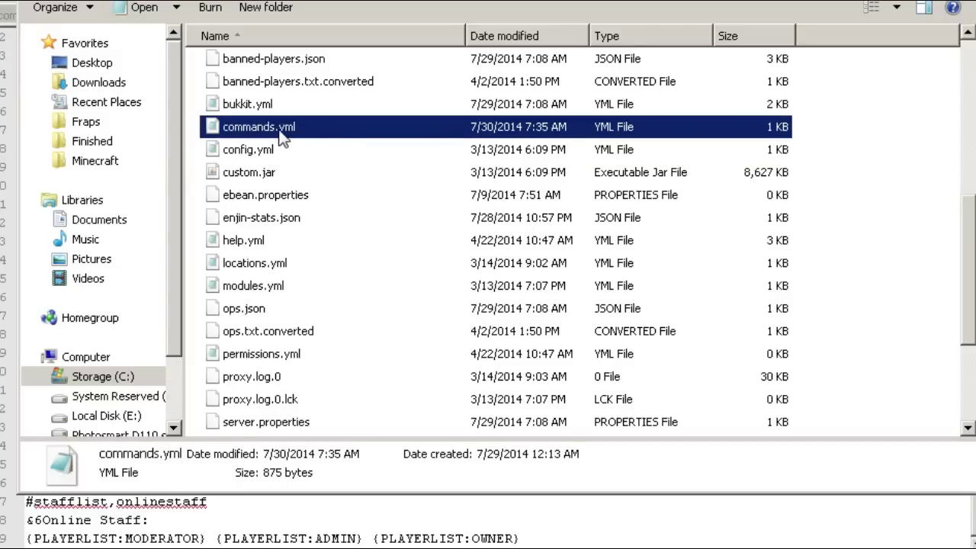
pyautogui.press('Return')
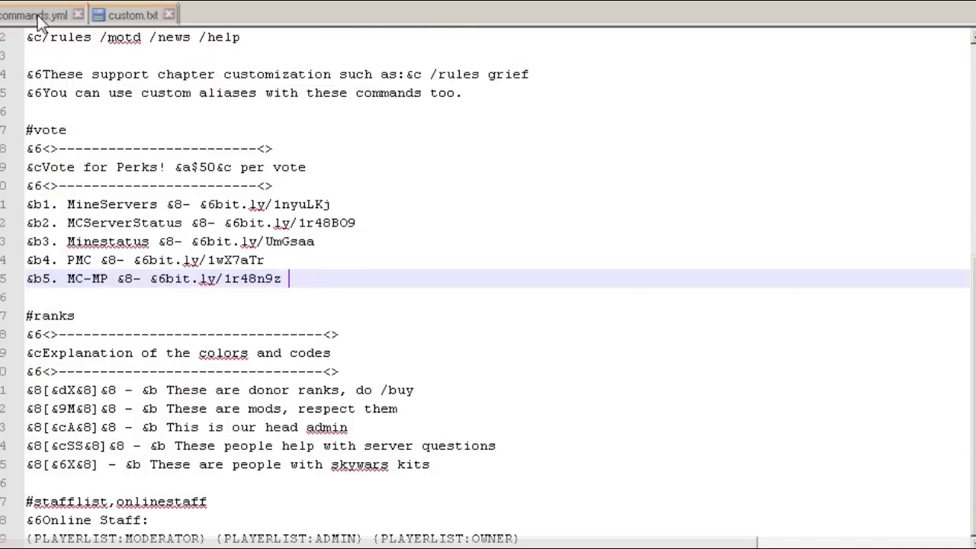
# Step: Highlight the lobby and shop alias lines, then the whole vote alias entry
pyautogui.moveTo(187, 387); pyautogui.dragTo(22, 330)
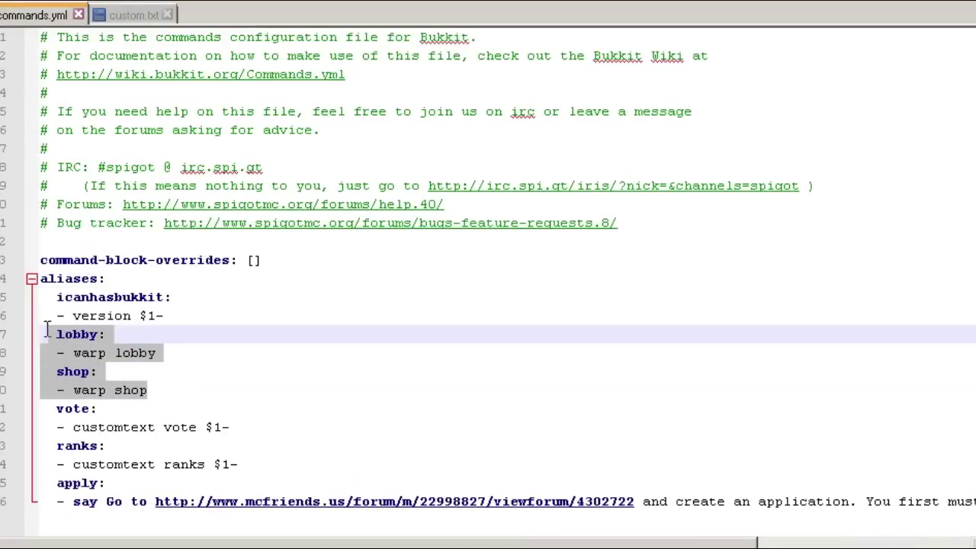
pyautogui.click(96, 427)
pyautogui.moveTo(254, 427); pyautogui.dragTo(23, 408)
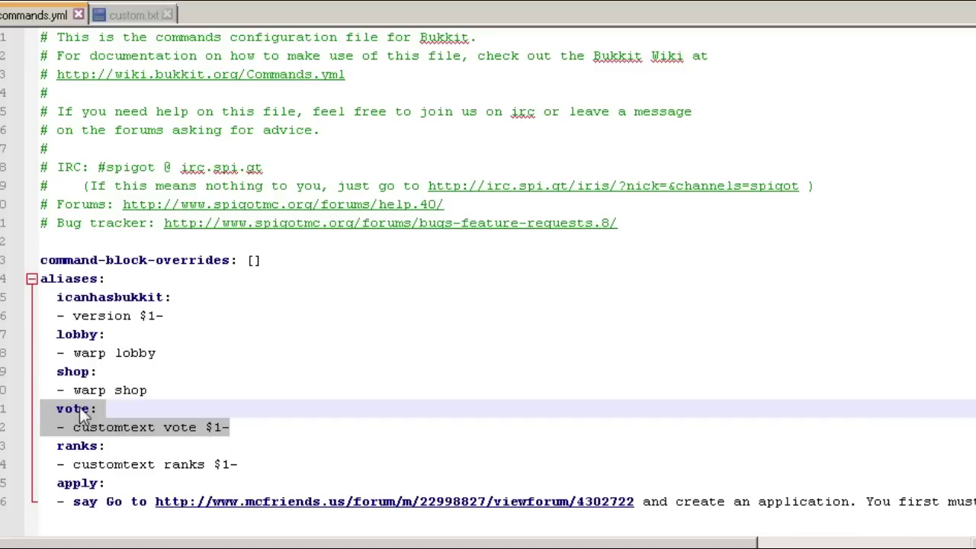
pyautogui.click(58, 412)
pyautogui.tripleClick(59, 411)
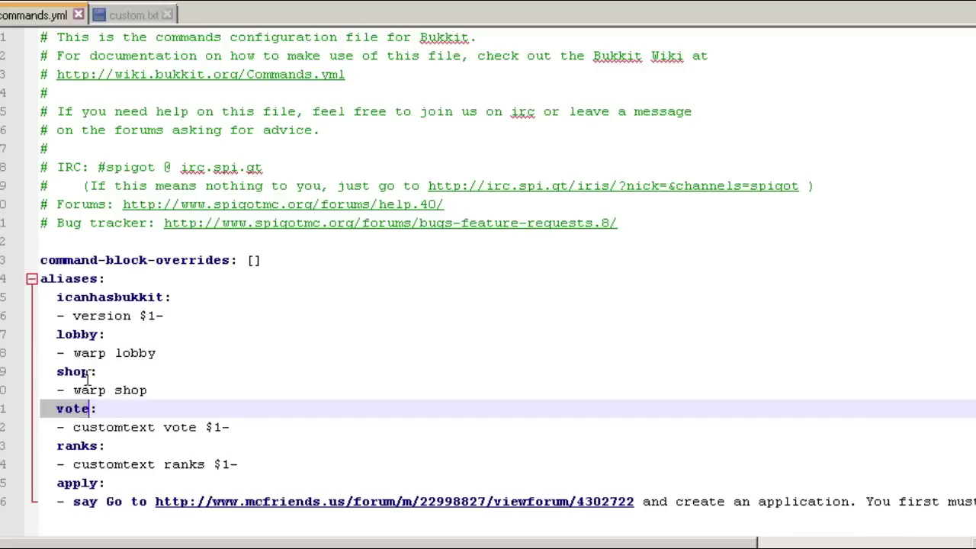
# Step: Highlight 'customtext', 'vote' and the '$1-' argument in the vote alias command
pyautogui.click(65, 429)
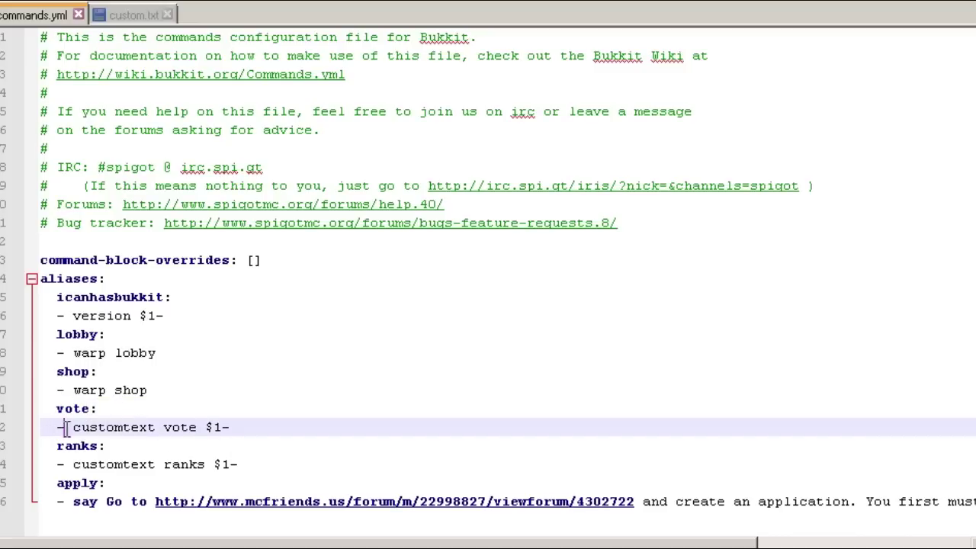
pyautogui.moveTo(74, 428); pyautogui.dragTo(196, 427)
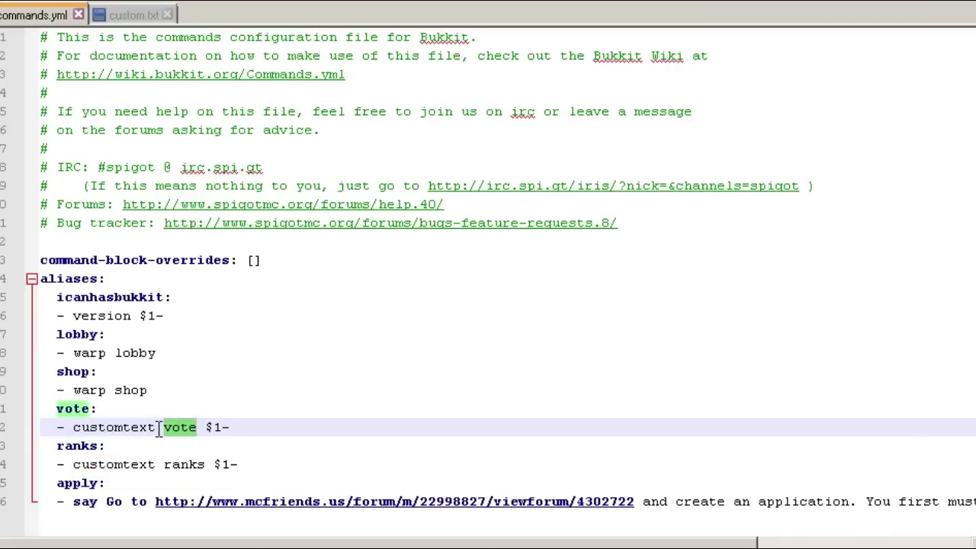
pyautogui.click(207, 428)
pyautogui.moveTo(206, 428); pyautogui.dragTo(230, 429)
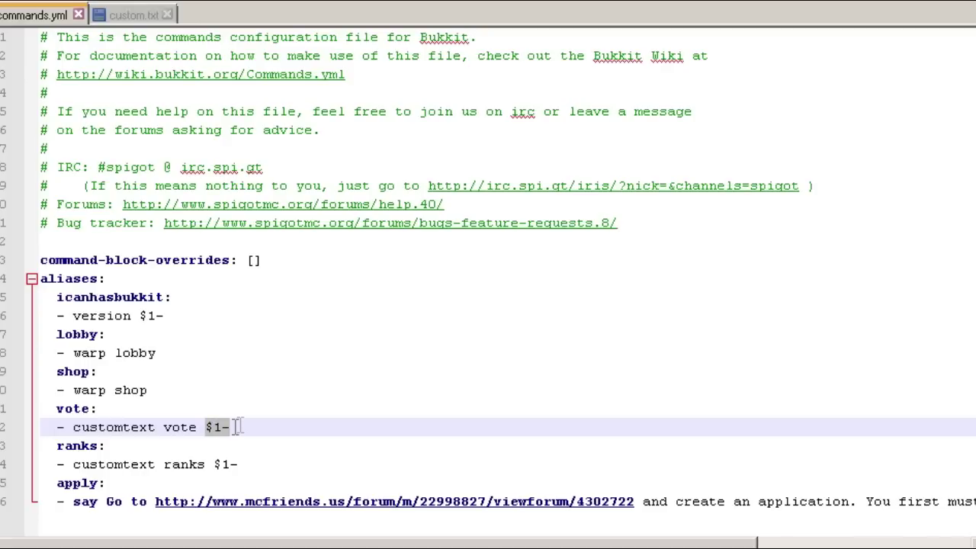
pyautogui.moveTo(164, 316); pyautogui.dragTo(139, 316)
pyautogui.click(204, 429)
pyautogui.moveTo(205, 429); pyautogui.dragTo(251, 427)
pyautogui.moveTo(196, 427); pyautogui.dragTo(163, 427)
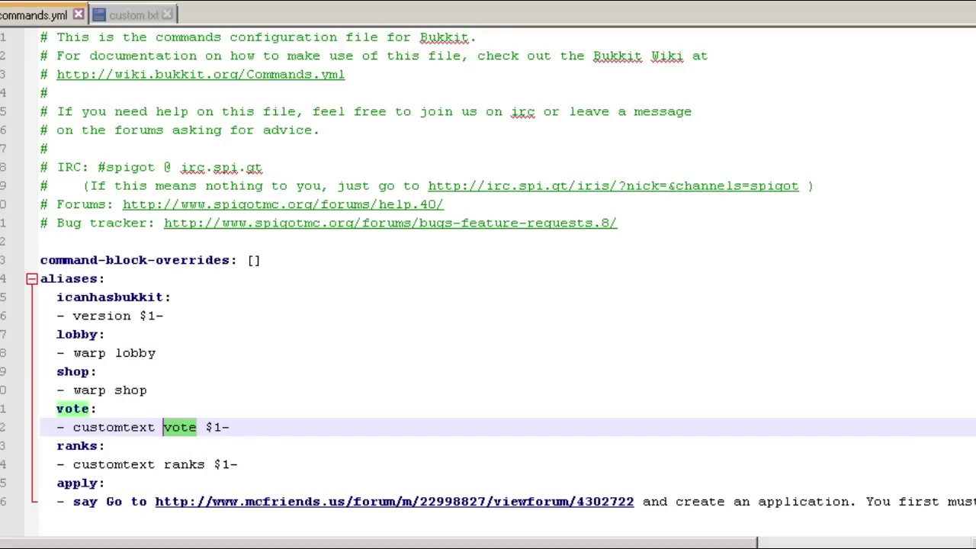
# Step: Return to Windows Explorer and browse into the plugins\Essentials folder
pyautogui.hotkey('alt', 'Tab')
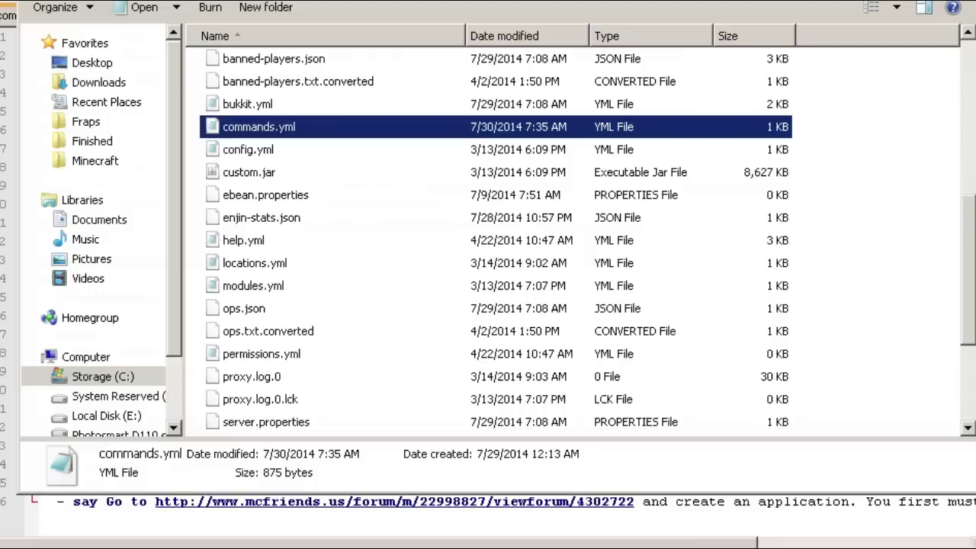
pyautogui.click(336, 186)
pyautogui.scroll(6, 333, 187)
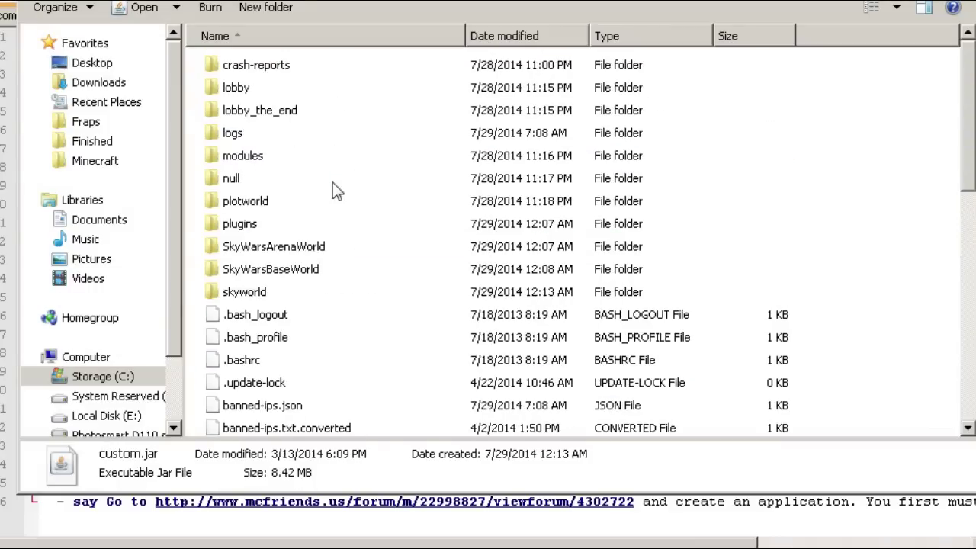
pyautogui.doubleClick(251, 226)
pyautogui.doubleClick(273, 227)
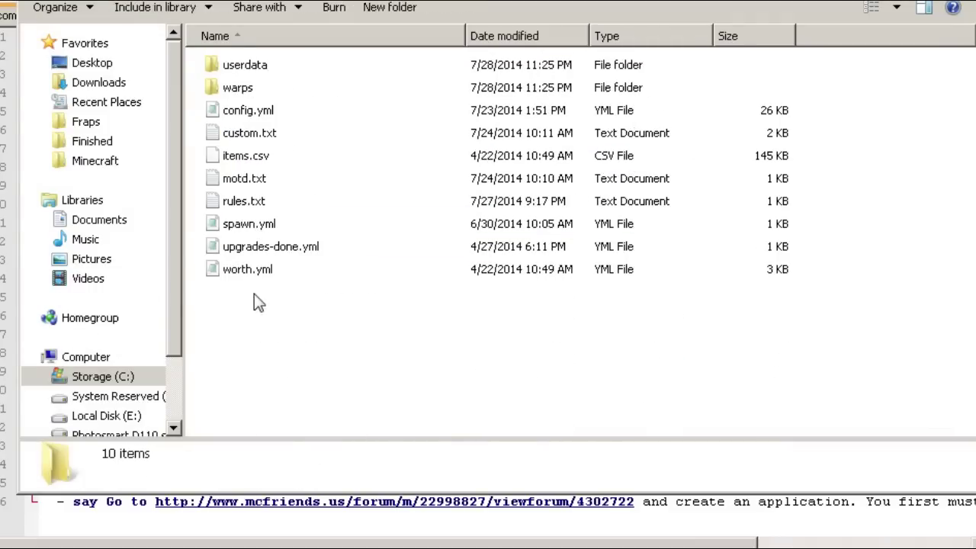
# Step: Open motd.txt with Edit with Notepad++
pyautogui.click(244, 201)
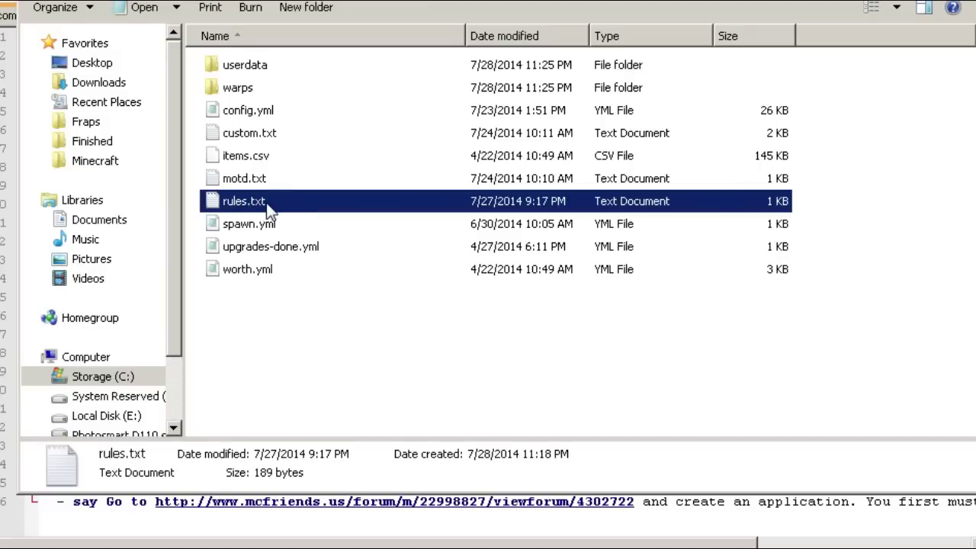
pyautogui.click(257, 183)
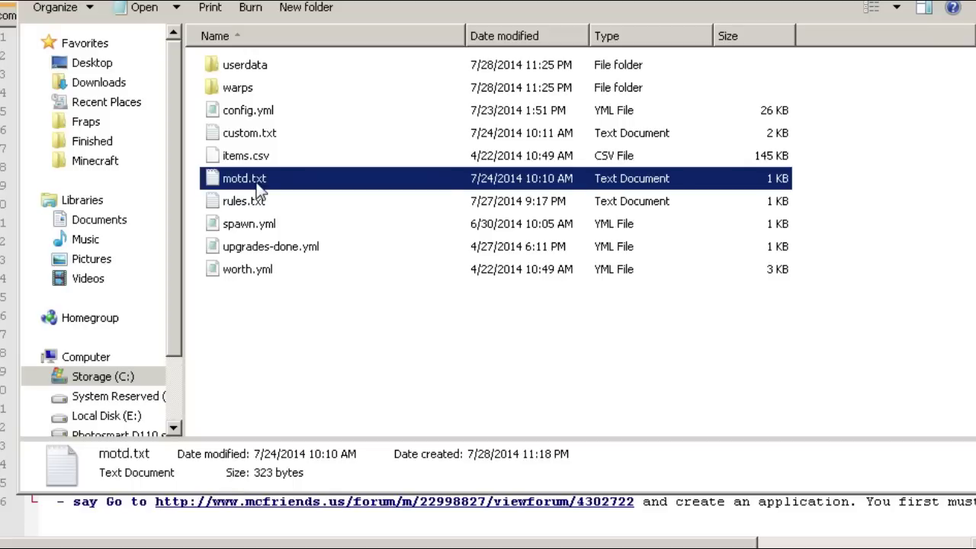
pyautogui.rightClick(257, 184)
pyautogui.click(260, 257)
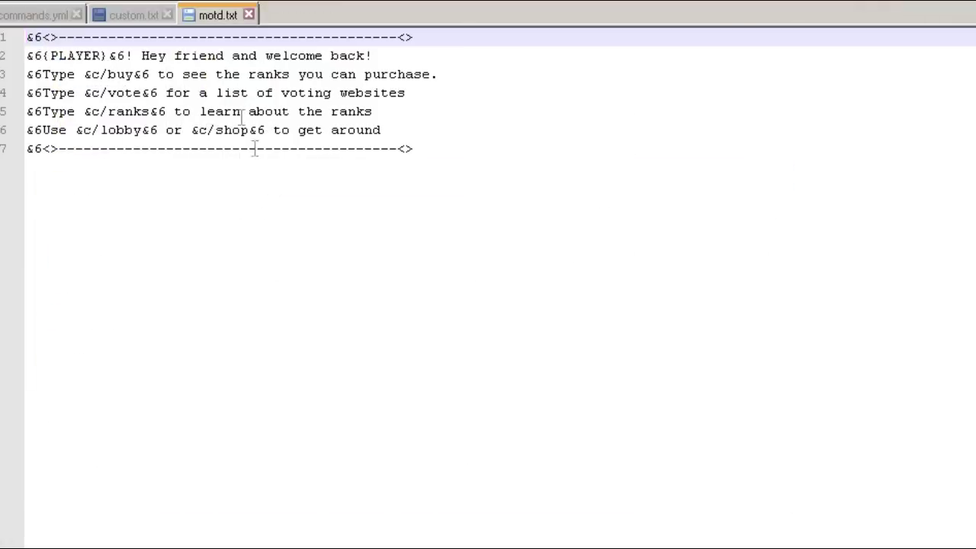
# Step: Highlight the seven welcome lines of motd.txt, then return to the Essentials folder
pyautogui.moveTo(460, 155)
pyautogui.mouseDown()
pyautogui.moveTo(31, 57)
pyautogui.moveTo(24, 35)
pyautogui.mouseUp()
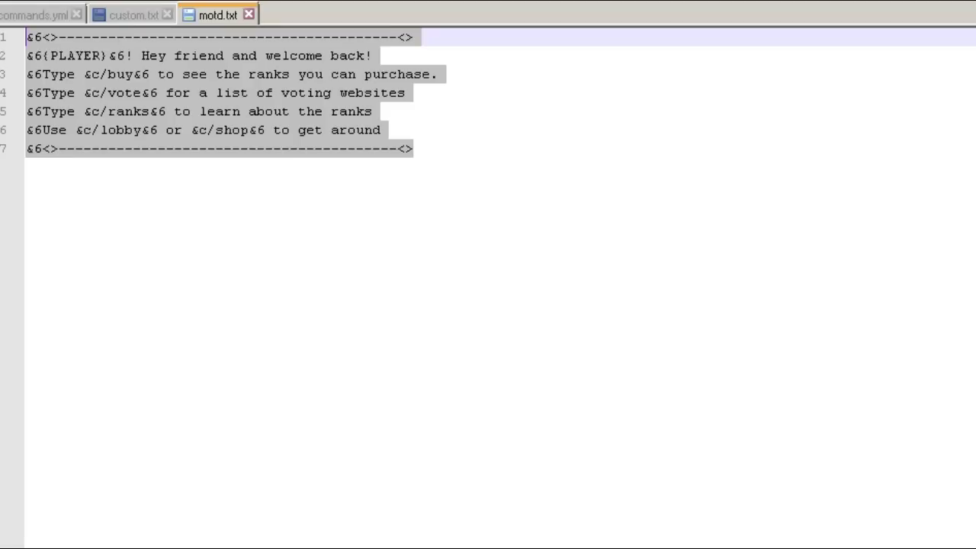
pyautogui.click(262, 183)
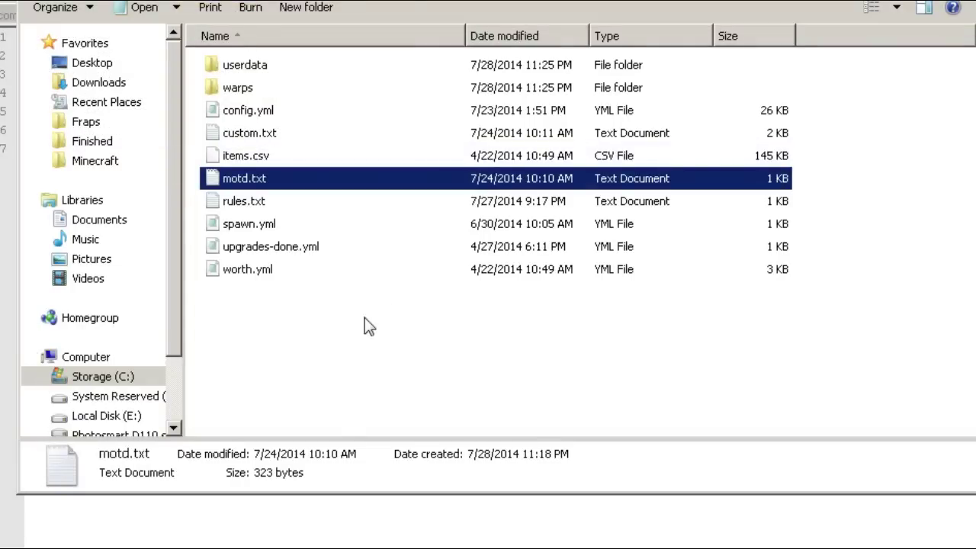
pyautogui.click(364, 318)
# Step: Open custom.txt with Edit with Notepad++ to show its #vote links
pyautogui.rightClick(247, 134)
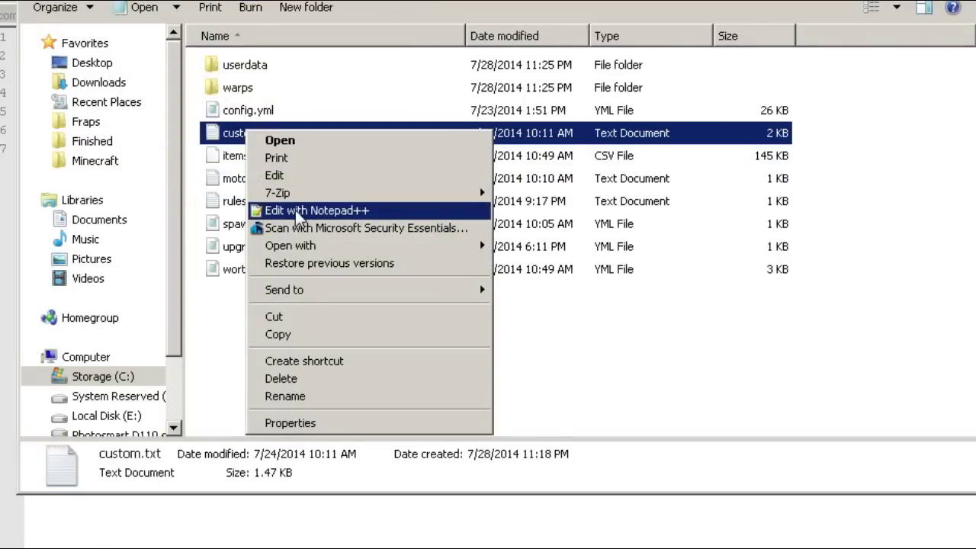
pyautogui.click(236, 313)
pyautogui.click(256, 136)
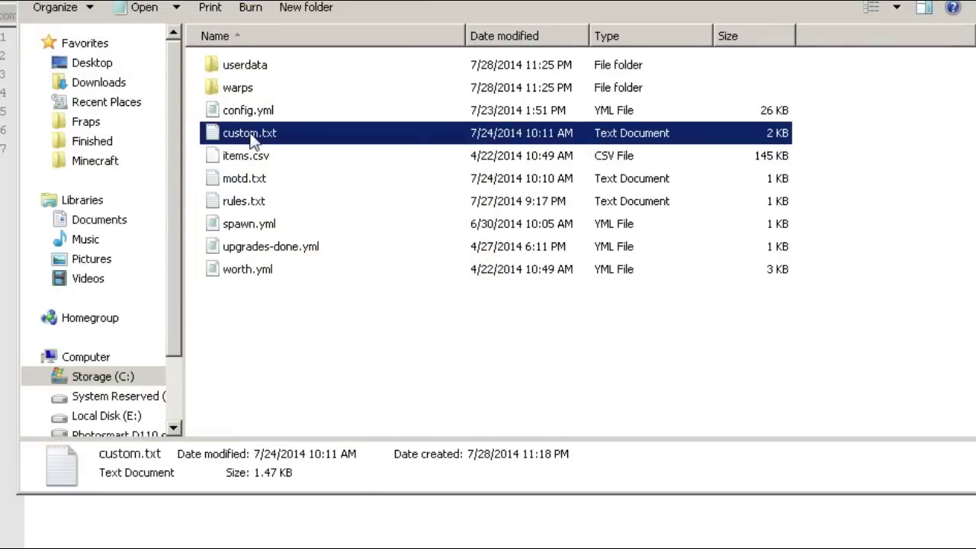
pyautogui.rightClick(256, 135)
pyautogui.click(289, 214)
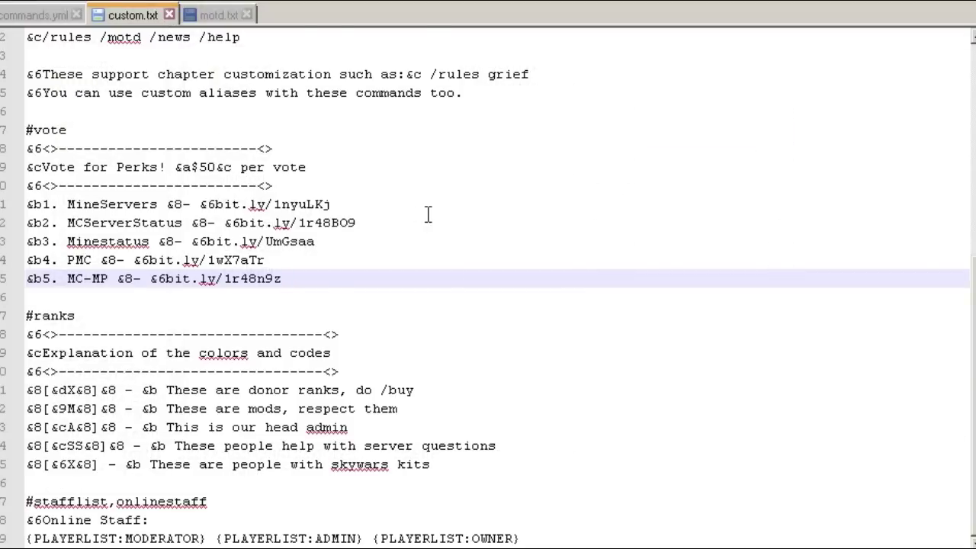
pyautogui.scroll(5, 427, 212)
pyautogui.scroll(-5, 428, 214)
pyautogui.moveTo(473, 463)
pyautogui.mouseDown()
pyautogui.moveTo(96, 202)
pyautogui.moveTo(34, 120)
pyautogui.mouseUp()
pyautogui.click(432, 180)
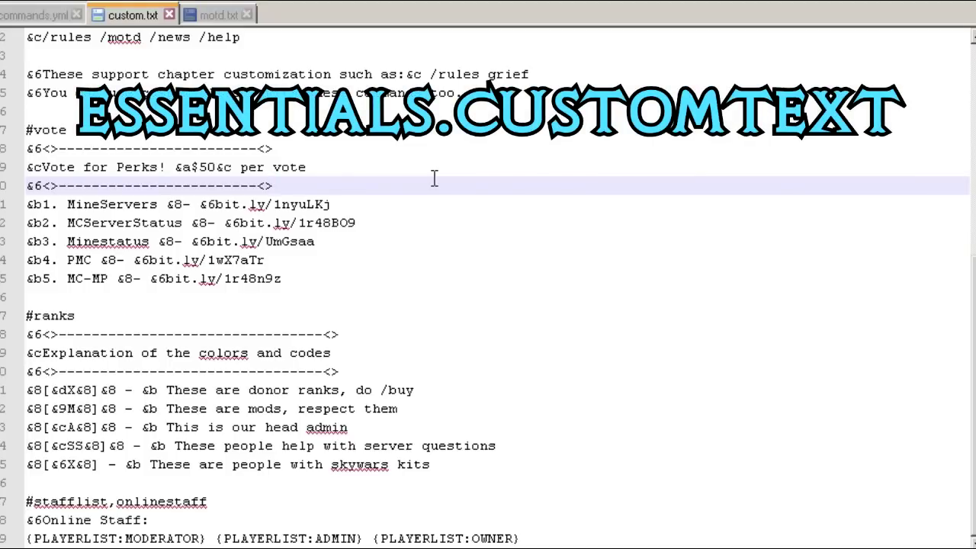
pyautogui.click(412, 263)
pyautogui.scroll(1, 411, 265)
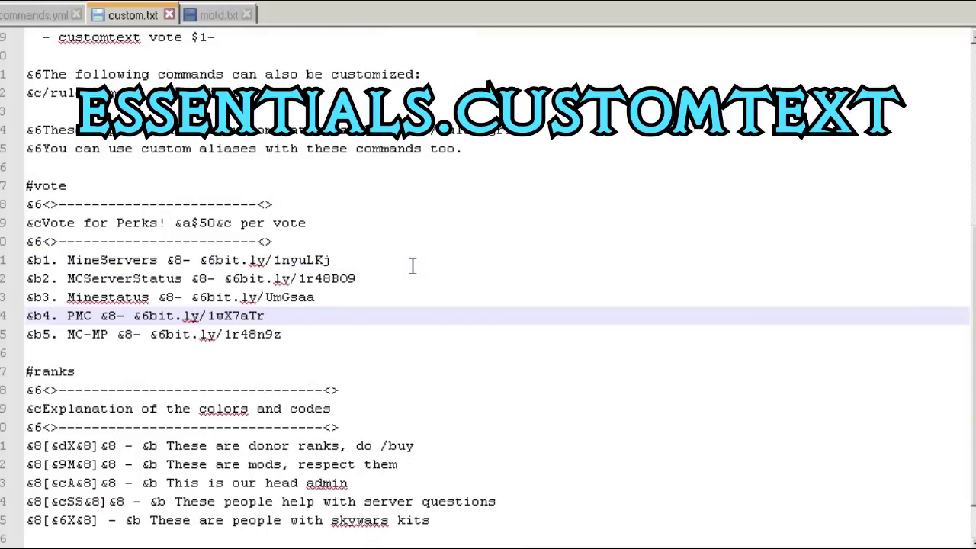
pyautogui.scroll(-1, 343, 275)
pyautogui.click(279, 278)
pyautogui.click(30, 130)
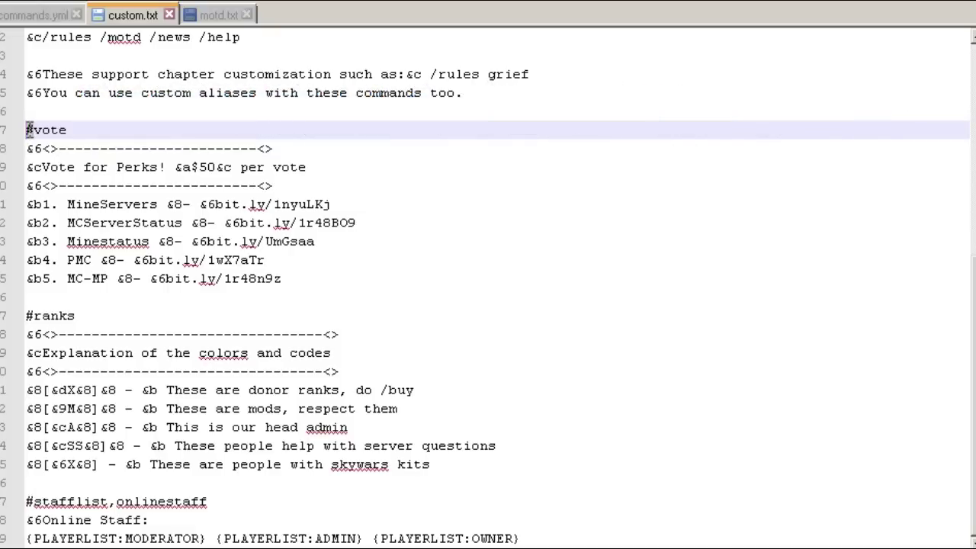
pyautogui.click(77, 131)
pyautogui.moveTo(94, 131); pyautogui.dragTo(3, 134)
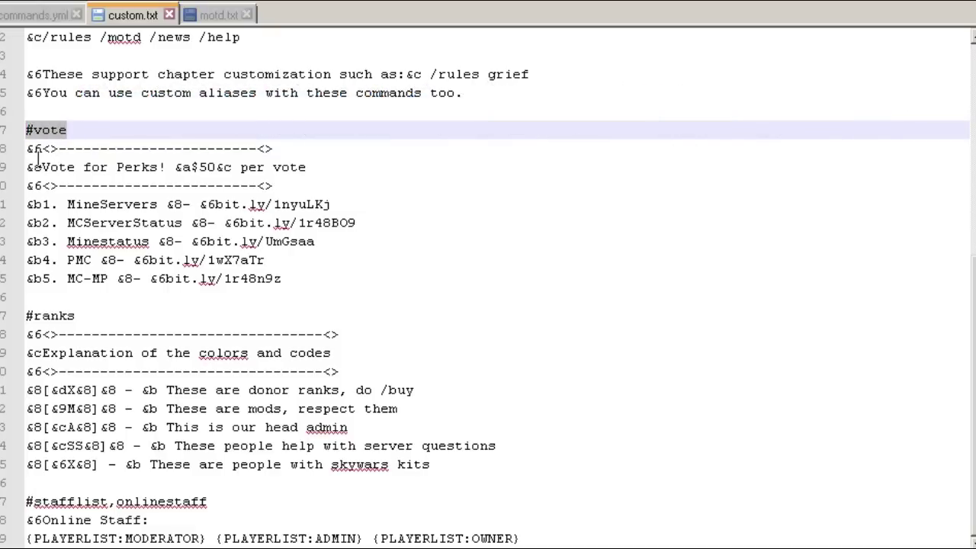
pyautogui.moveTo(249, 260); pyautogui.dragTo(19, 150)
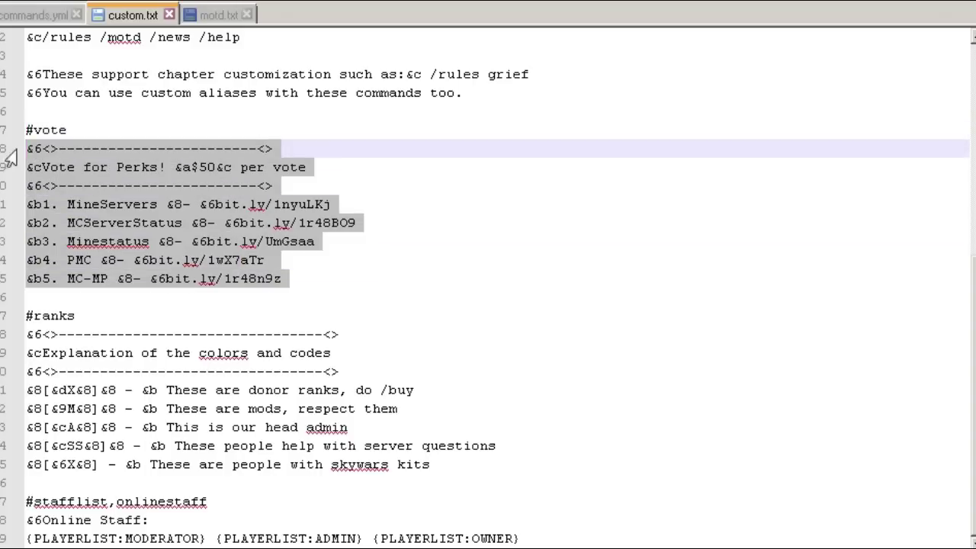
pyautogui.click(37, 296)
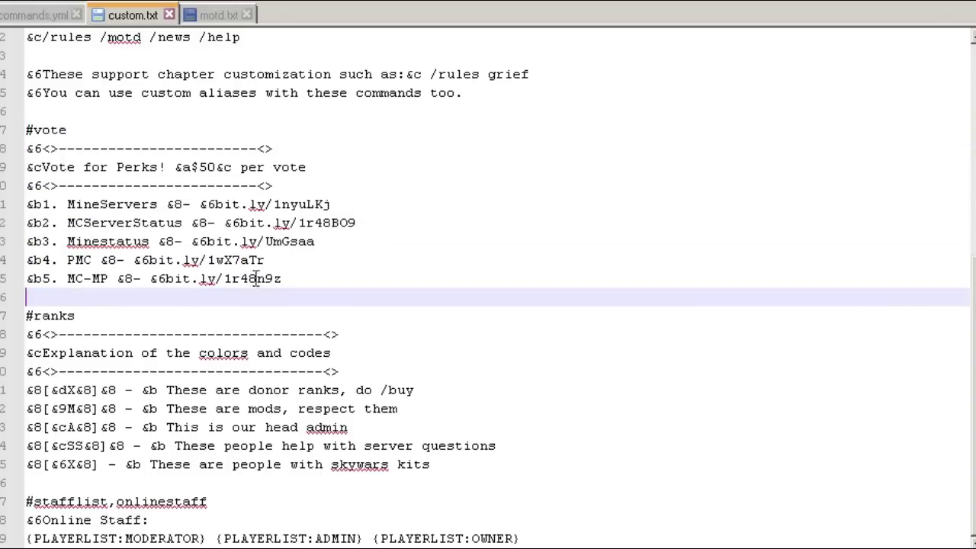
pyautogui.moveTo(305, 281)
pyautogui.mouseDown()
pyautogui.moveTo(3, 139)
pyautogui.moveTo(26, 149)
pyautogui.mouseUp()
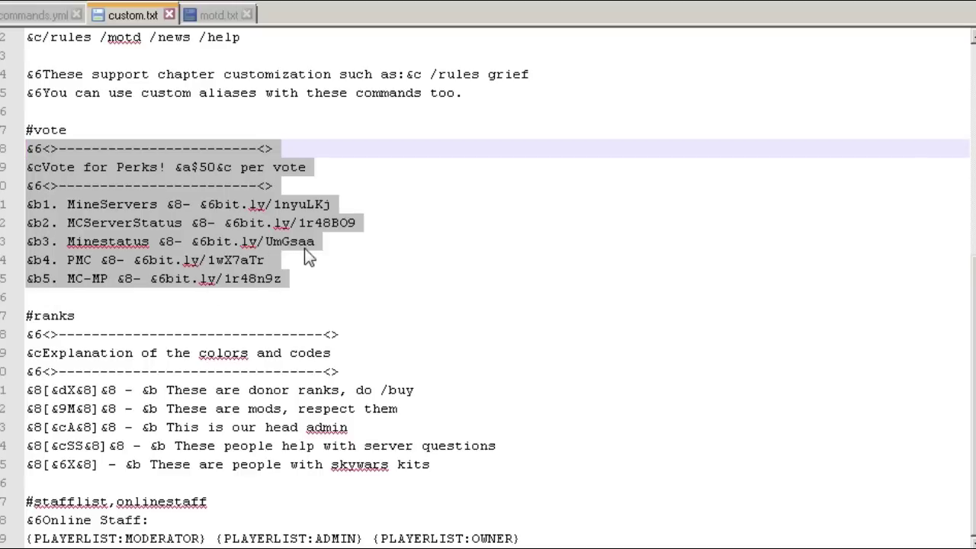
pyautogui.click(332, 263)
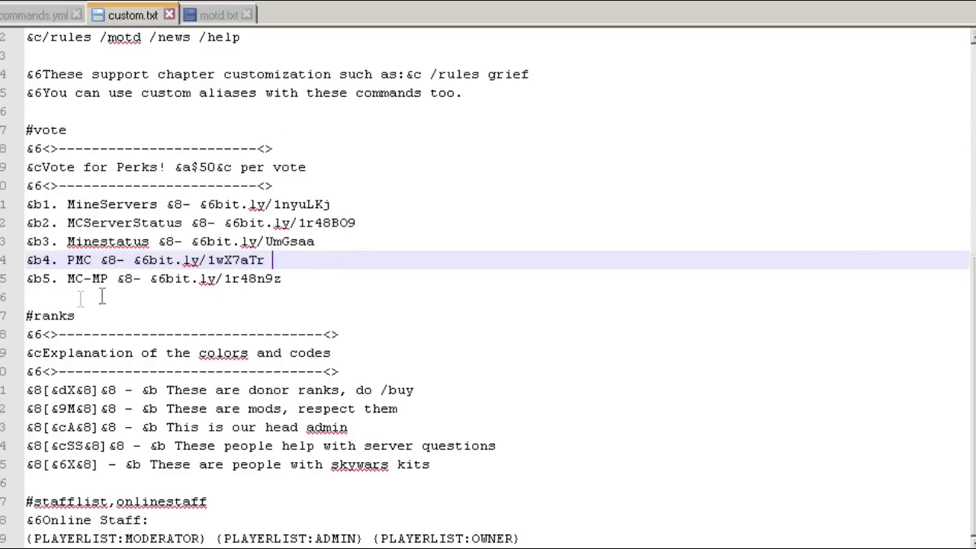
pyautogui.moveTo(17, 319)
pyautogui.mouseDown()
pyautogui.moveTo(549, 484)
pyautogui.moveTo(534, 464)
pyautogui.mouseUp()
pyautogui.click(218, 506)
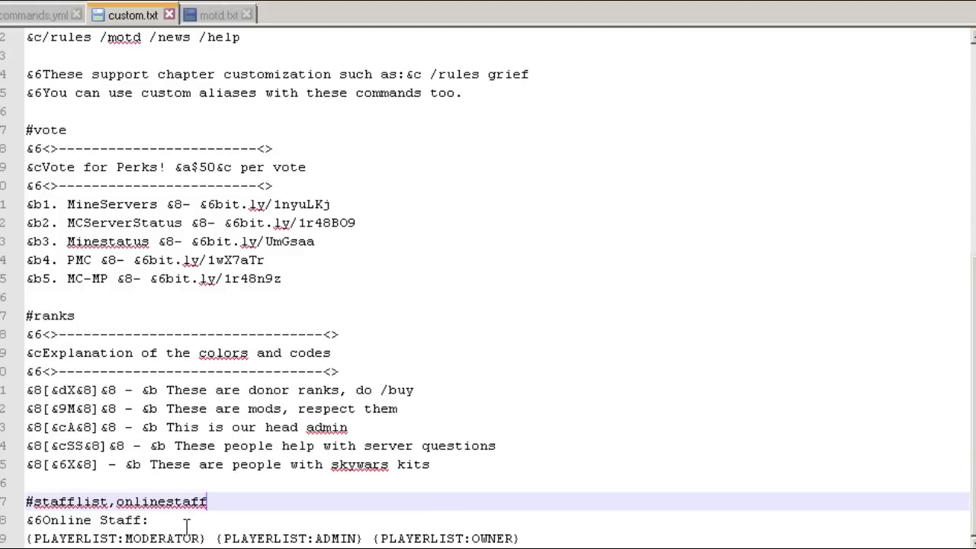
pyautogui.click(450, 465)
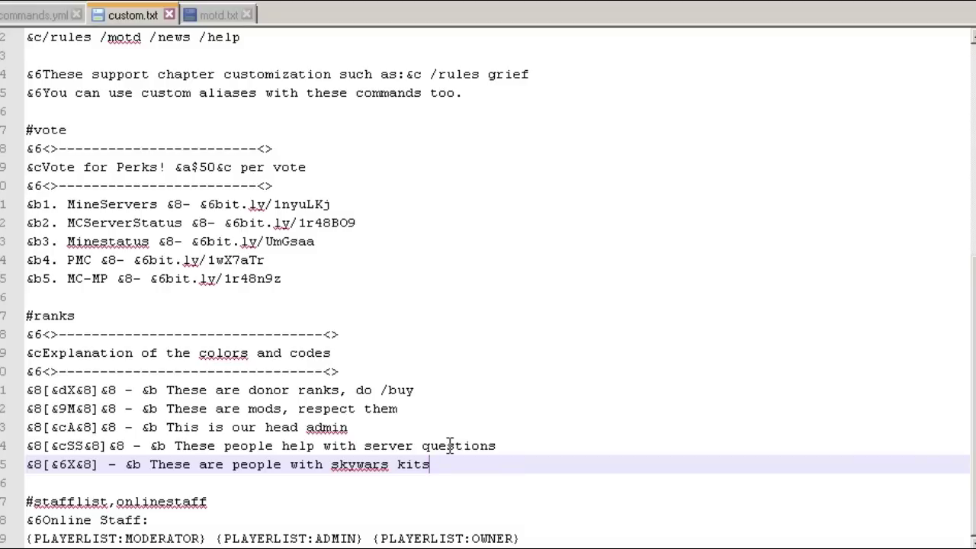
pyautogui.click(67, 130)
pyautogui.keyDown('shift'); pyautogui.click(26, 130); pyautogui.keyUp('shift')
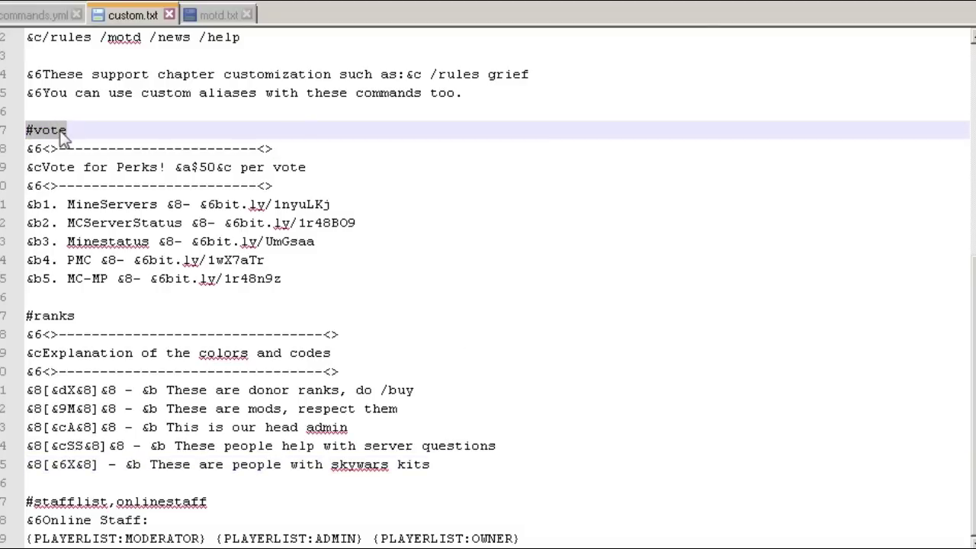
pyautogui.click(26, 130)
pyautogui.moveTo(312, 281)
pyautogui.mouseDown()
pyautogui.moveTo(28, 167)
pyautogui.moveTo(27, 149)
pyautogui.mouseUp()
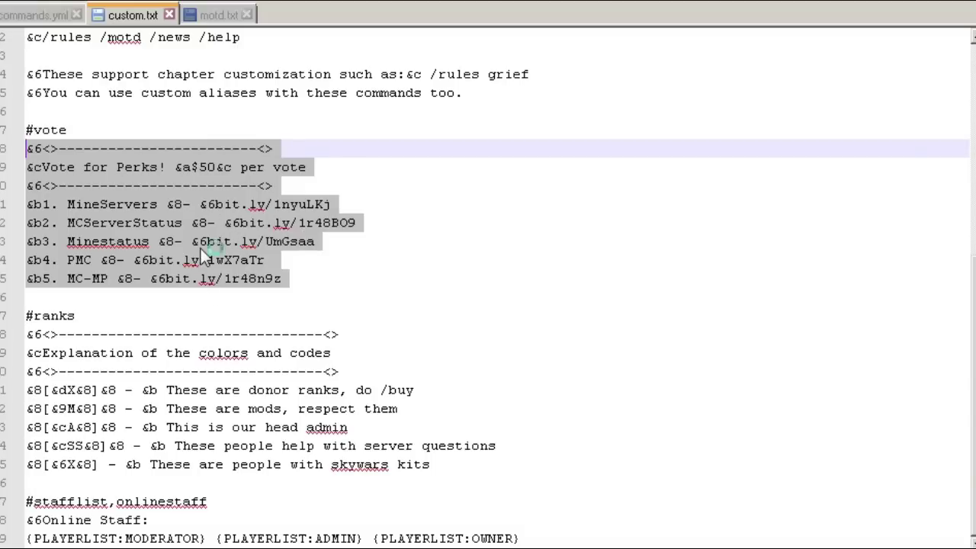
pyautogui.click(42, 14)
pyautogui.click(274, 425)
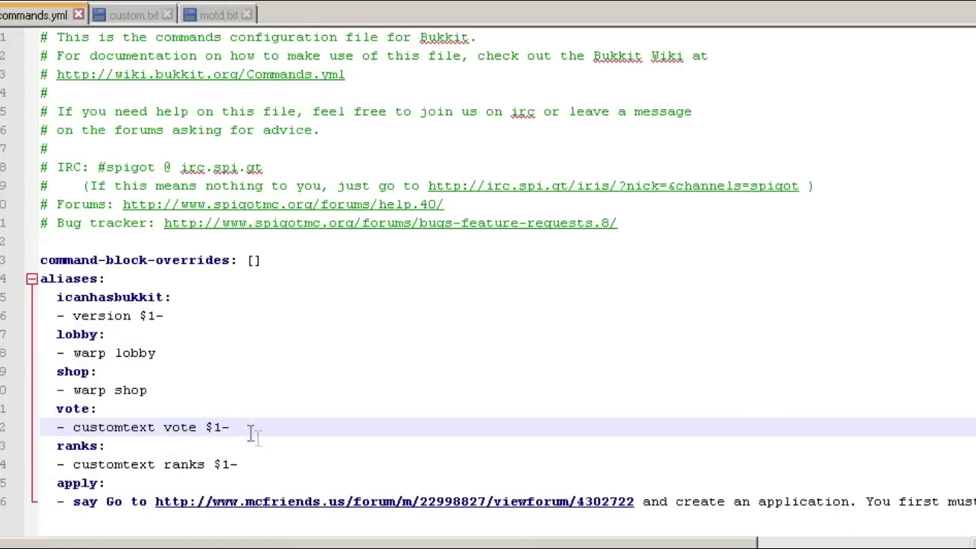
pyautogui.moveTo(257, 465); pyautogui.dragTo(6, 409)
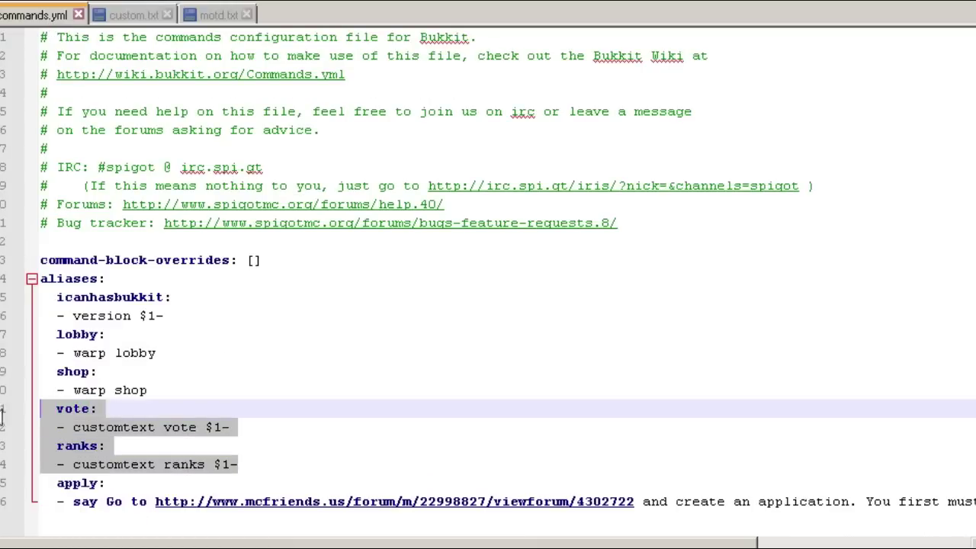
pyautogui.click(343, 334)
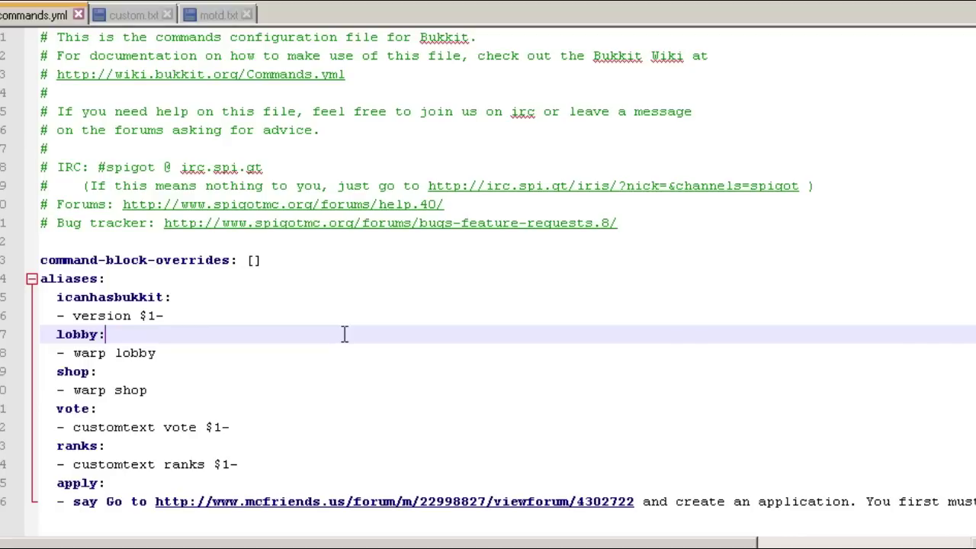
pyautogui.click(194, 279)
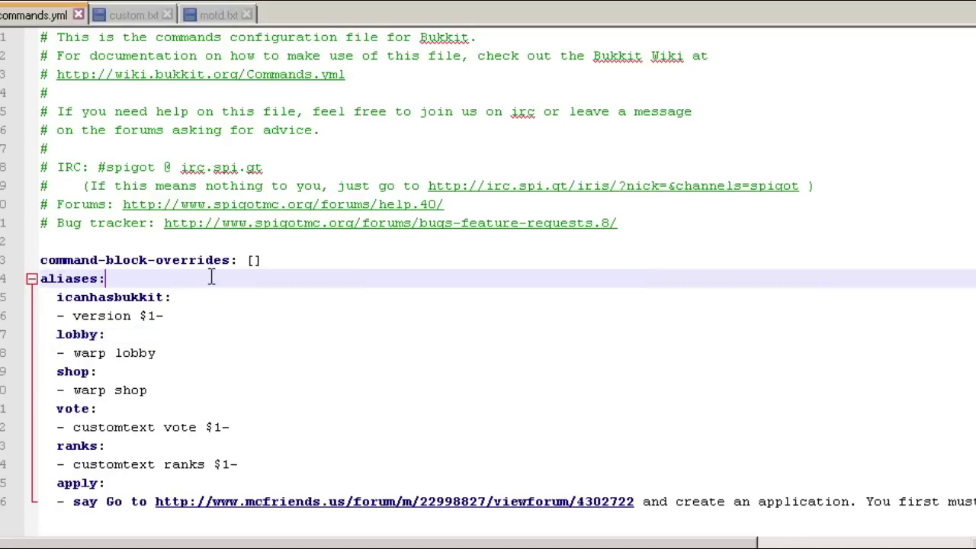
pyautogui.click(127, 18)
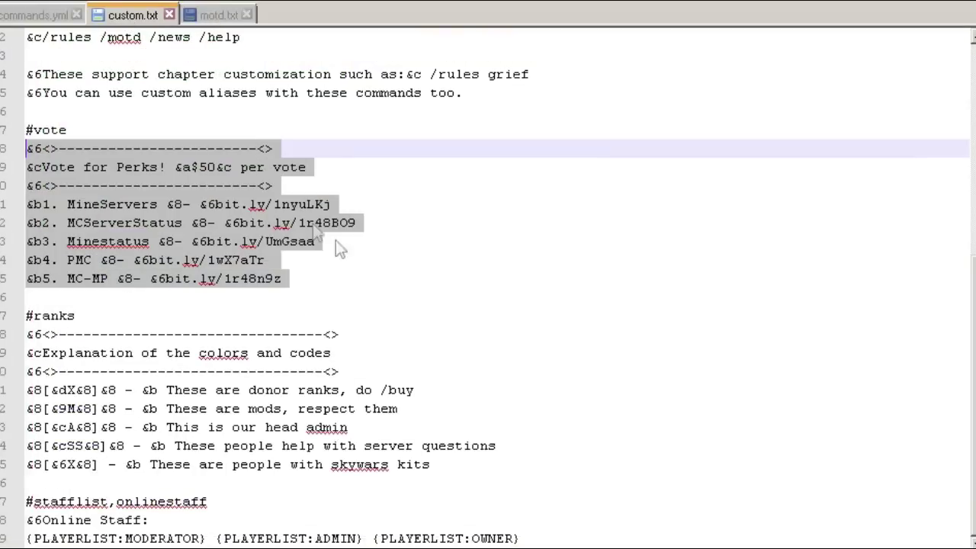
pyautogui.click(425, 263)
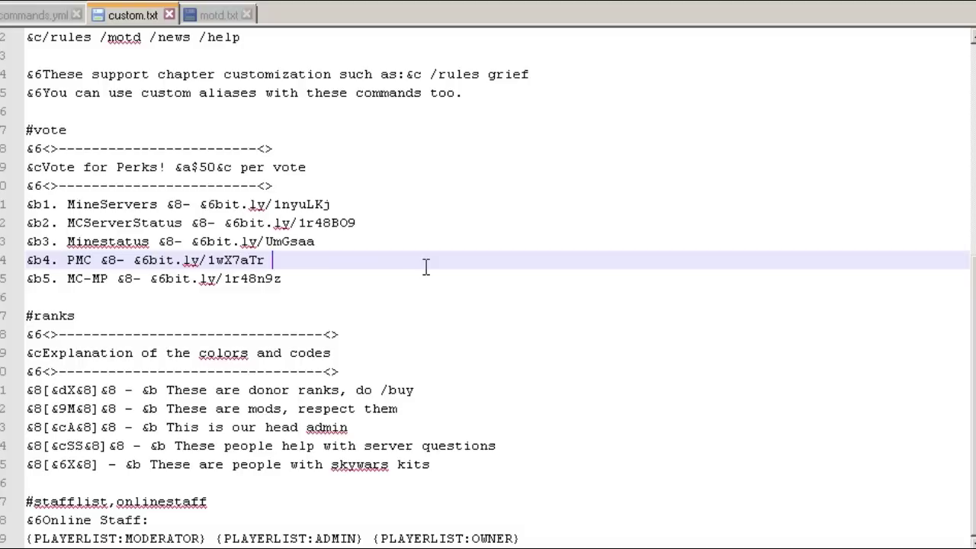
pyautogui.moveTo(309, 281)
pyautogui.mouseDown()
pyautogui.moveTo(150, 257)
pyautogui.moveTo(17, 149)
pyautogui.mouseUp()
pyautogui.click(378, 280)
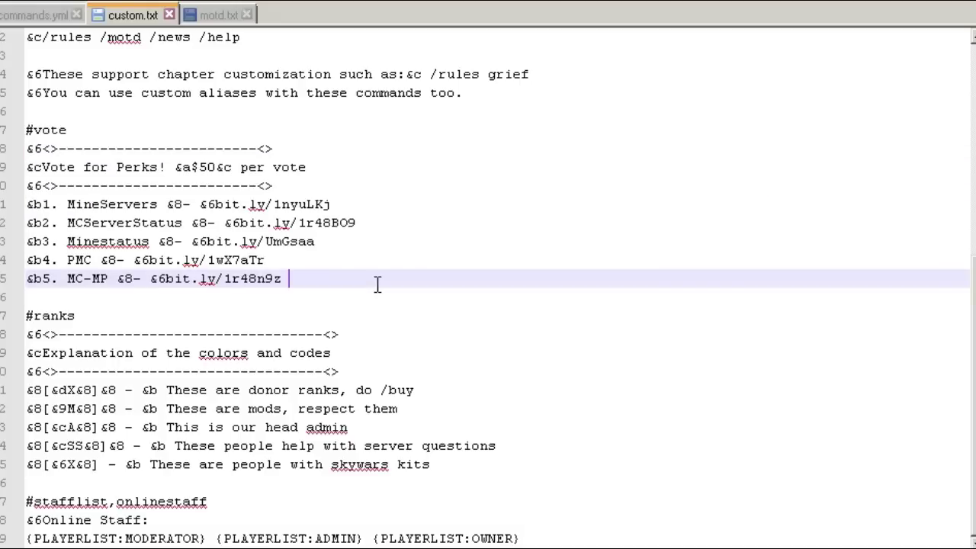